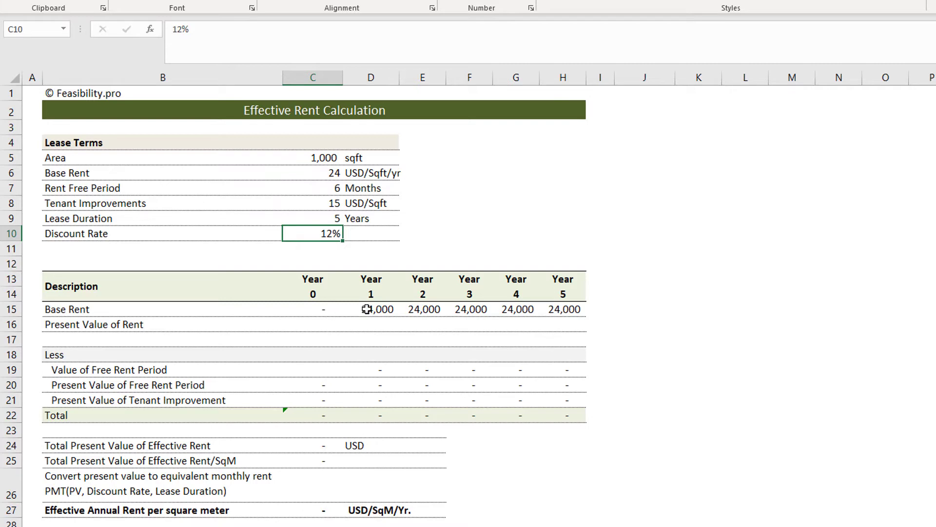
# Step: Clear the existing Base Rent values for Years 1 to 5 in D15:H15
pyautogui.moveTo(371, 311); pyautogui.dragTo(548, 313)
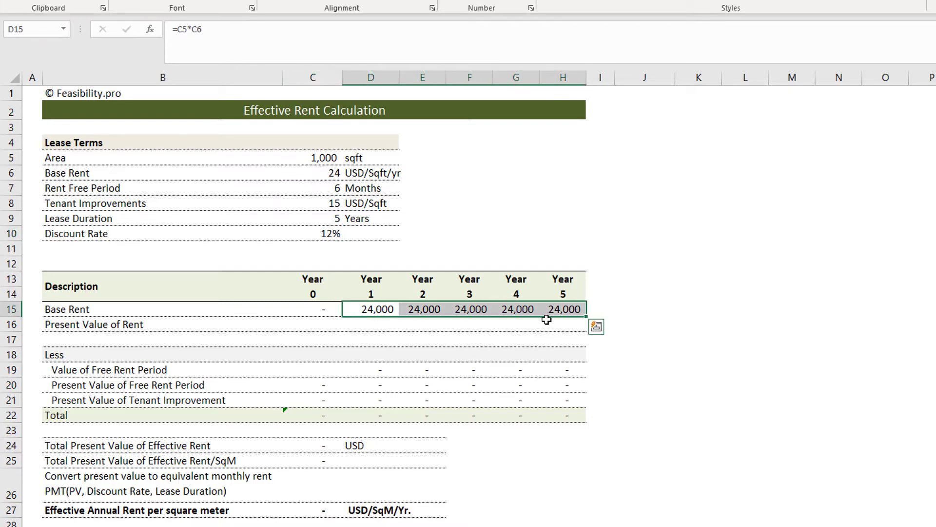
pyautogui.press('Delete')
pyautogui.click(324, 310)
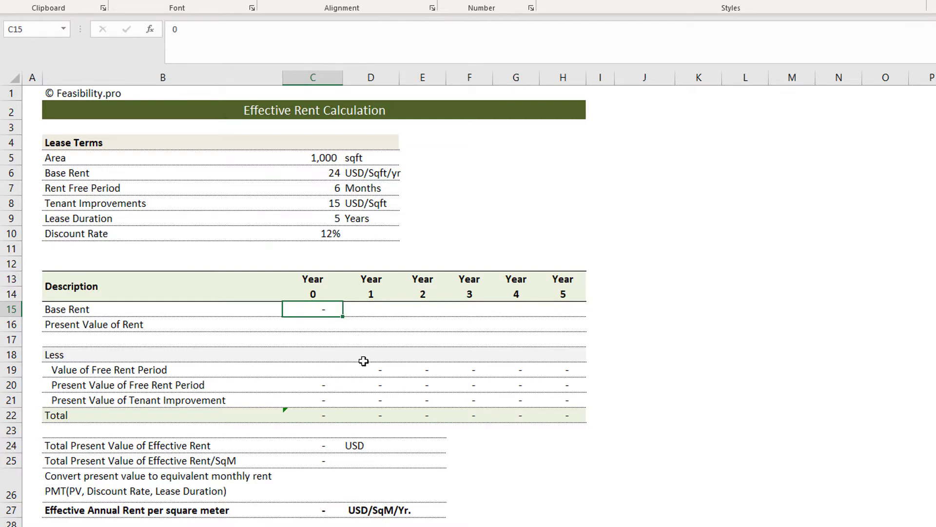
# Step: Calculate the Year 1 Base Rent in D15 as area times base rent with the formula =C5*C6
pyautogui.click(378, 310)
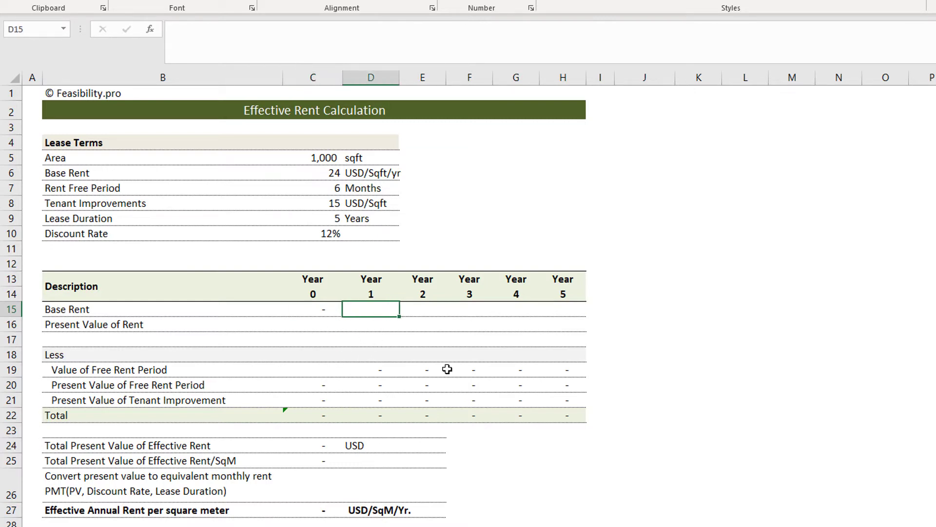
pyautogui.write('=')
pyautogui.click(324, 159)
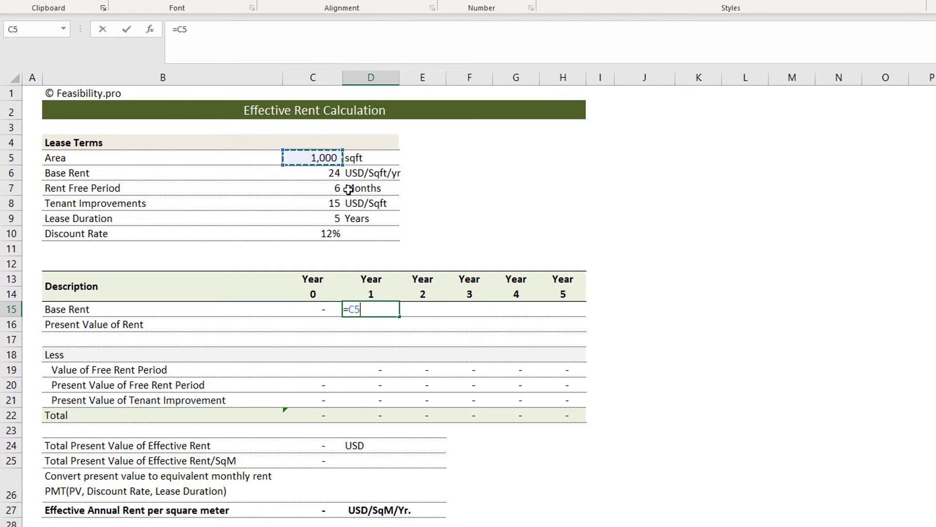
pyautogui.write('*')
pyautogui.click(327, 174)
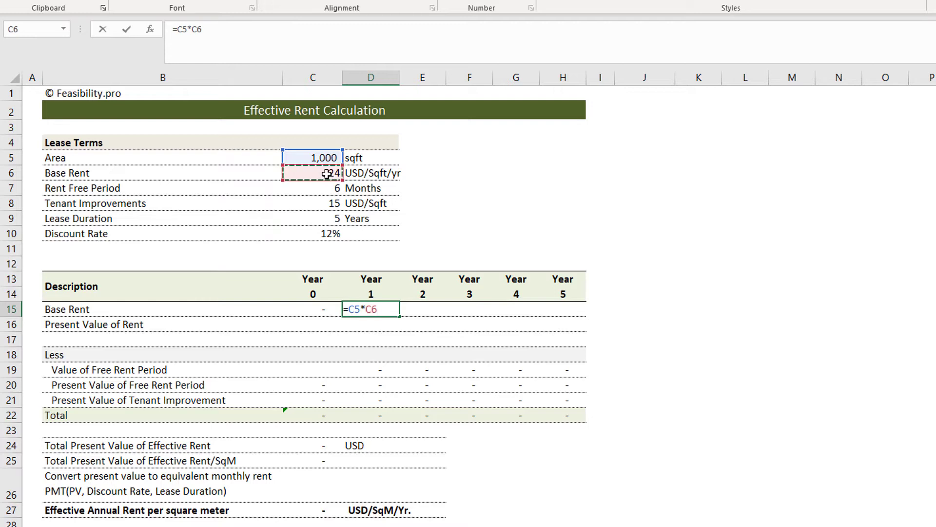
pyautogui.press('Return')
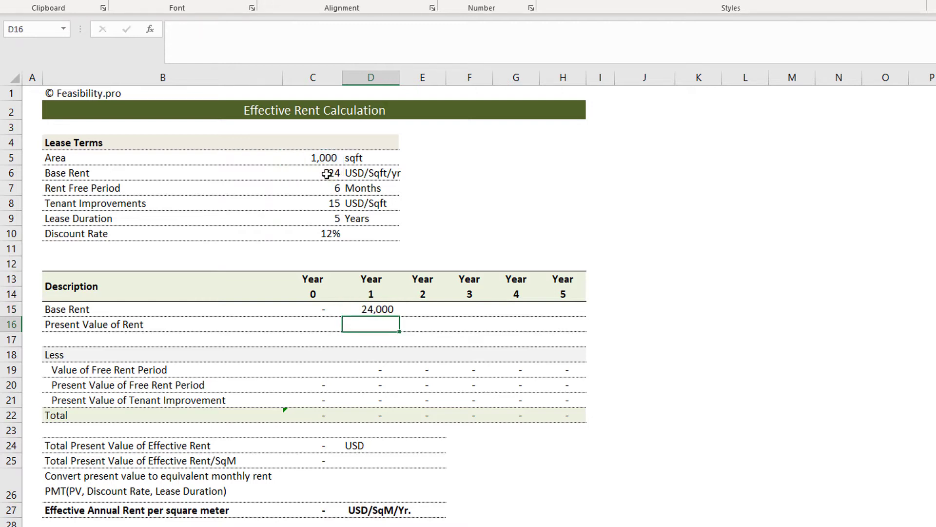
# Step: Link the Year 2 Base Rent in E15 to Year 1 with =D15 and fill the formula across to Year 5 in H15
pyautogui.click(426, 308)
pyautogui.write('=')
pyautogui.press('Left')
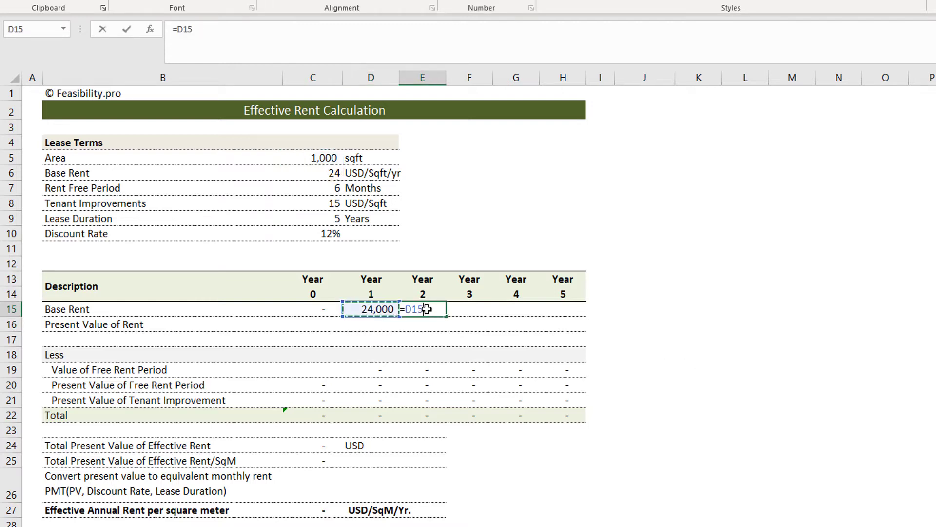
pyautogui.press('Return')
pyautogui.click(440, 311)
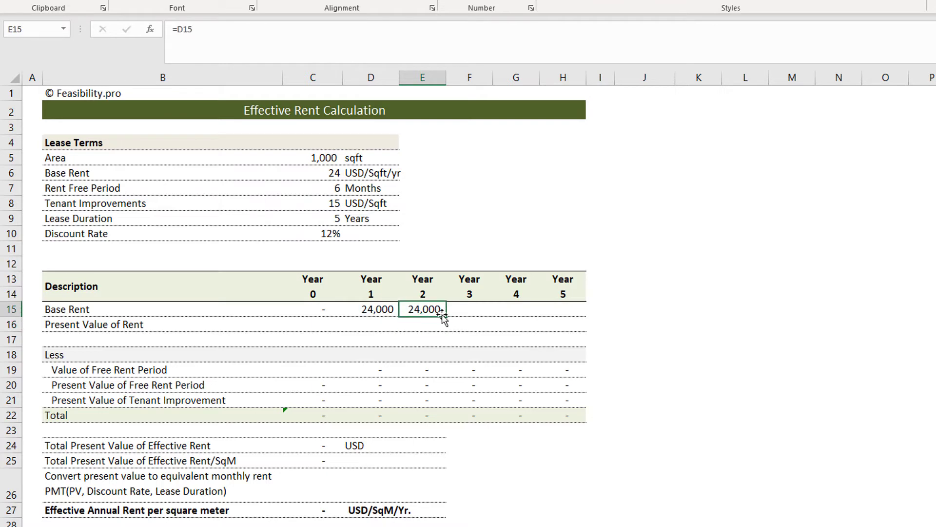
pyautogui.moveTo(460, 317); pyautogui.dragTo(571, 322)
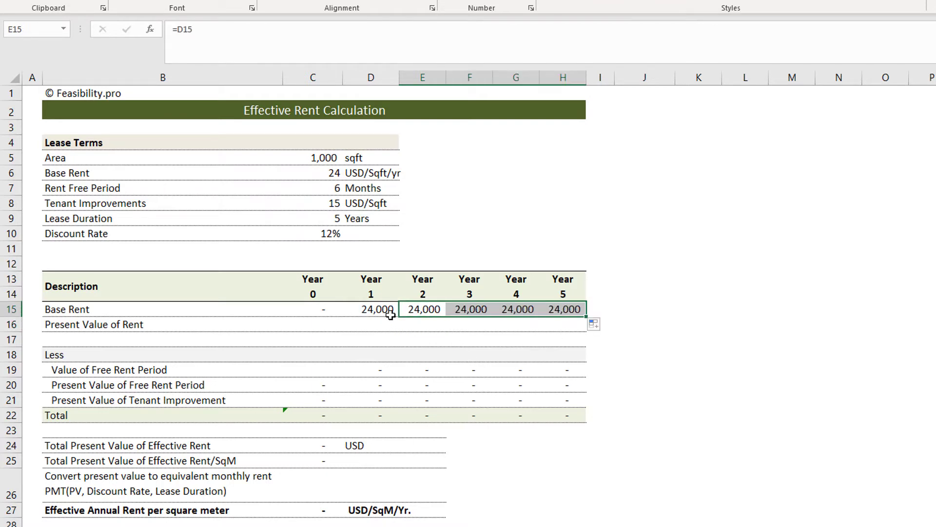
# Step: Calculate Present Value of Rent in C16 with =C15/(1+$C$10)^C14 and fill it across to Year 5 in H16
pyautogui.click(324, 325)
pyautogui.write('=')
pyautogui.press('Up')
pyautogui.write('/')
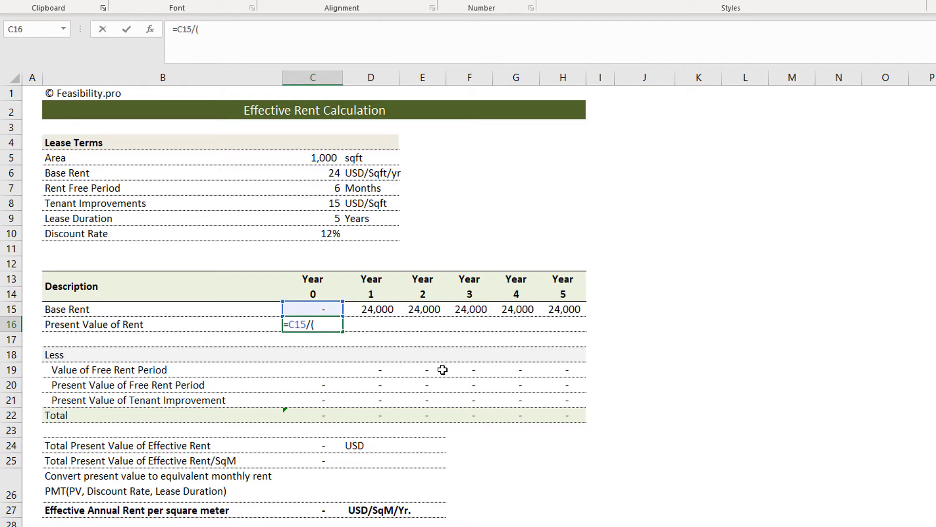
pyautogui.write('(1+')
pyautogui.click(337, 233)
pyautogui.press('F4')
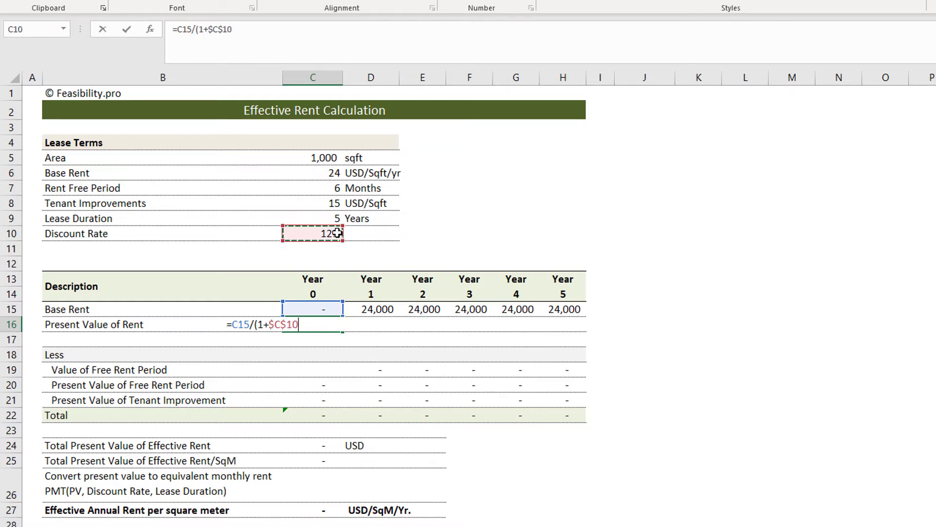
pyautogui.write(')^')
pyautogui.click(327, 292)
pyautogui.press('Return')
pyautogui.click(315, 324)
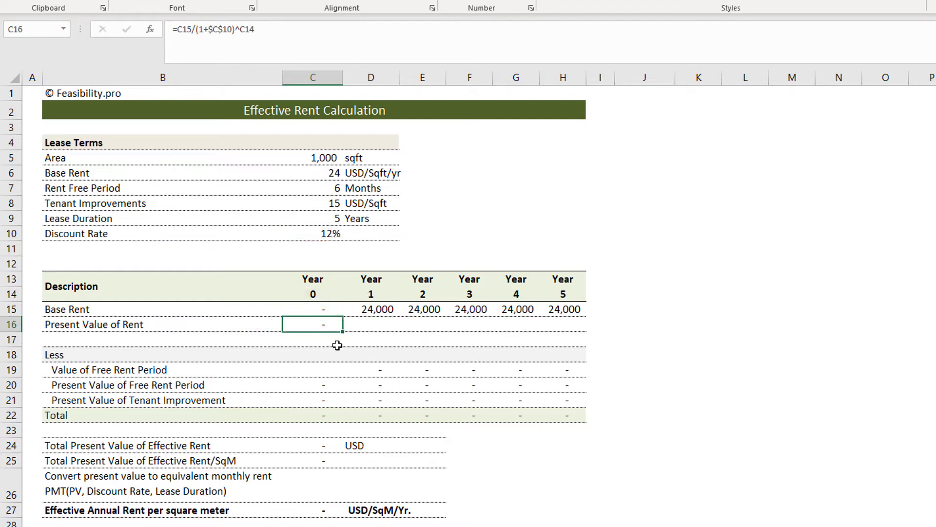
pyautogui.moveTo(377, 334); pyautogui.dragTo(564, 335)
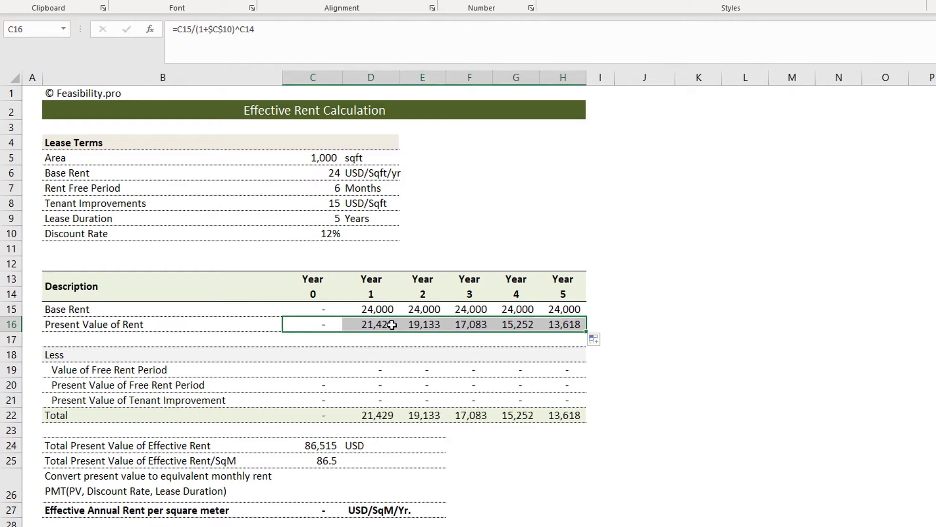
# Step: Enter the Year 1 Value of Free Rent Period in D19 as a negative half-year rent with =-C5*C6/2
pyautogui.click(354, 311)
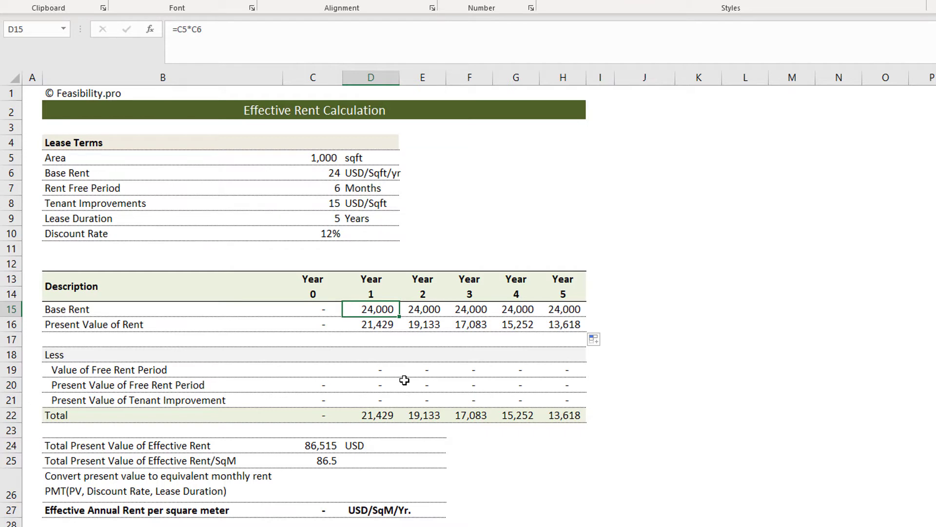
pyautogui.click(372, 365)
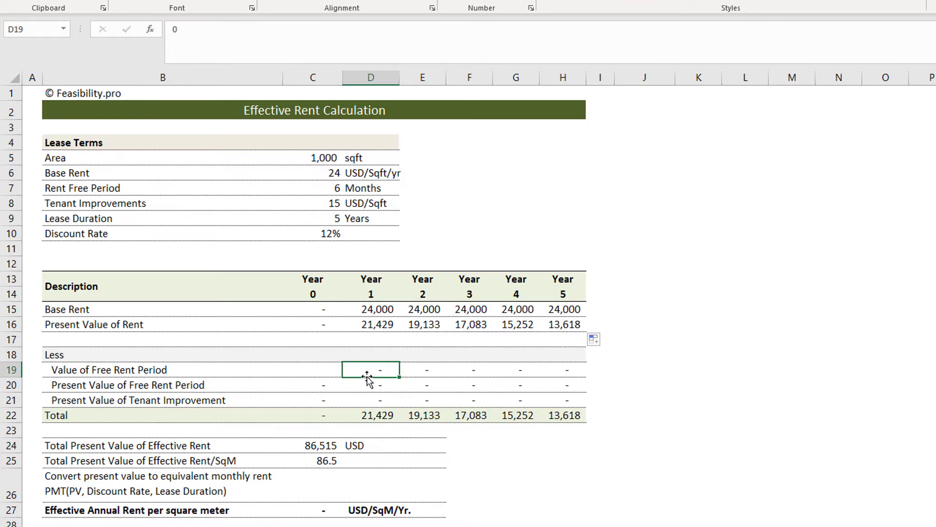
pyautogui.write('=-')
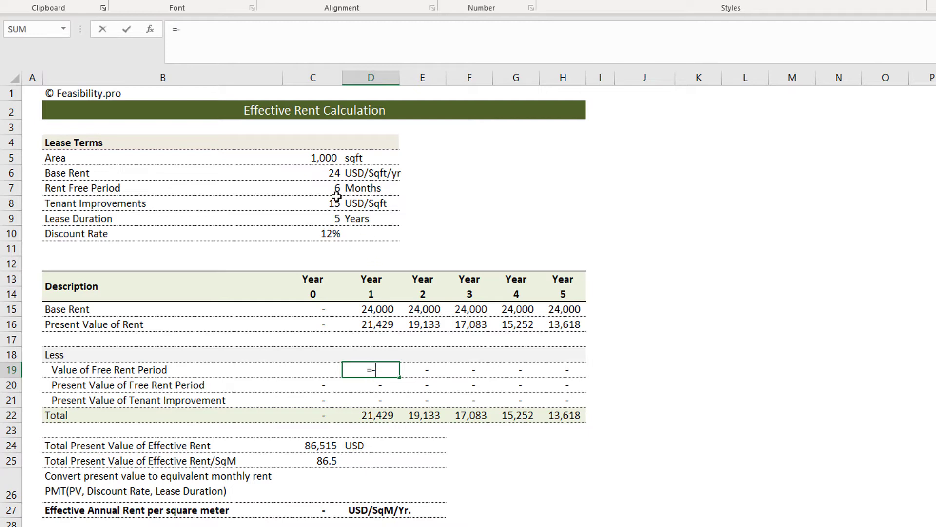
pyautogui.click(336, 159)
pyautogui.write('*')
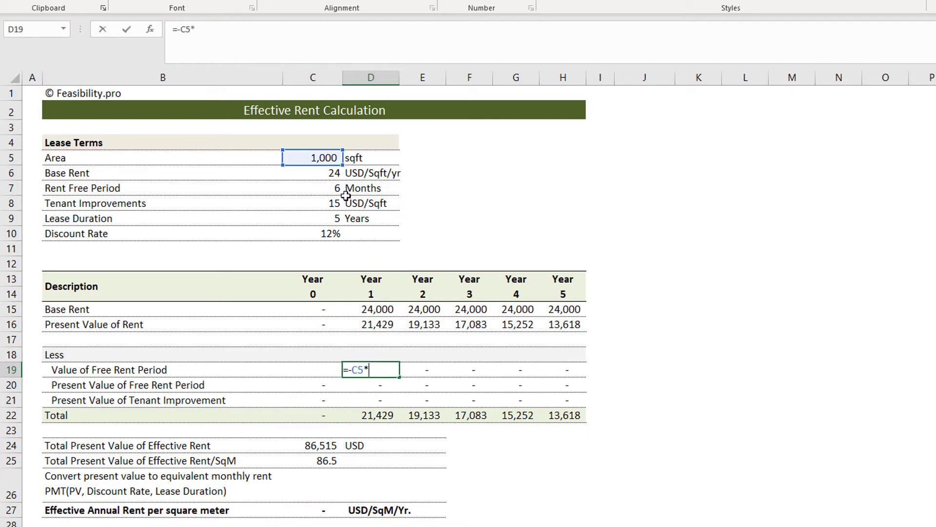
pyautogui.click(319, 173)
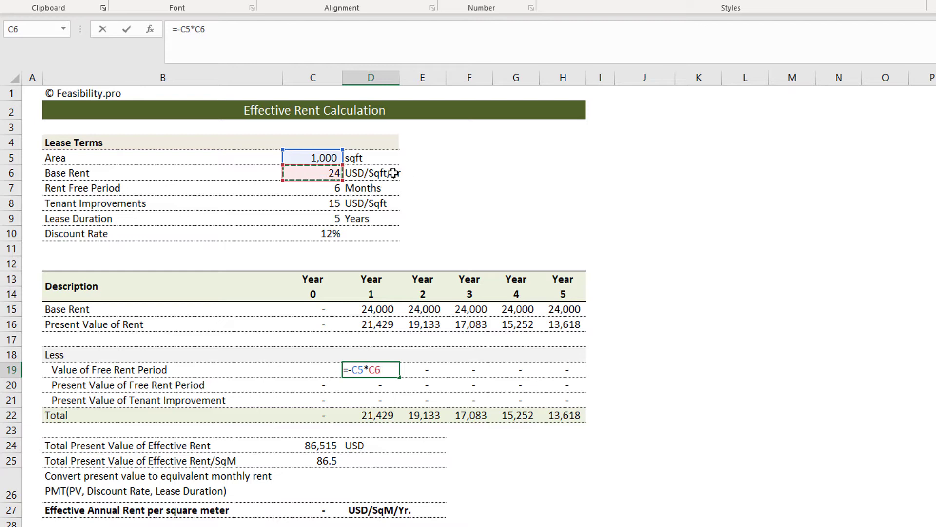
pyautogui.write('/2')
pyautogui.press('Return')
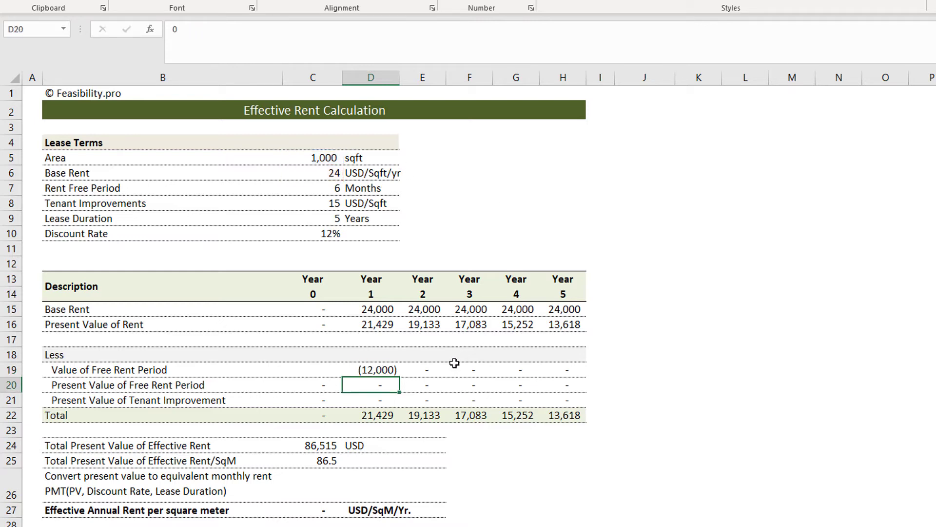
pyautogui.click(391, 369)
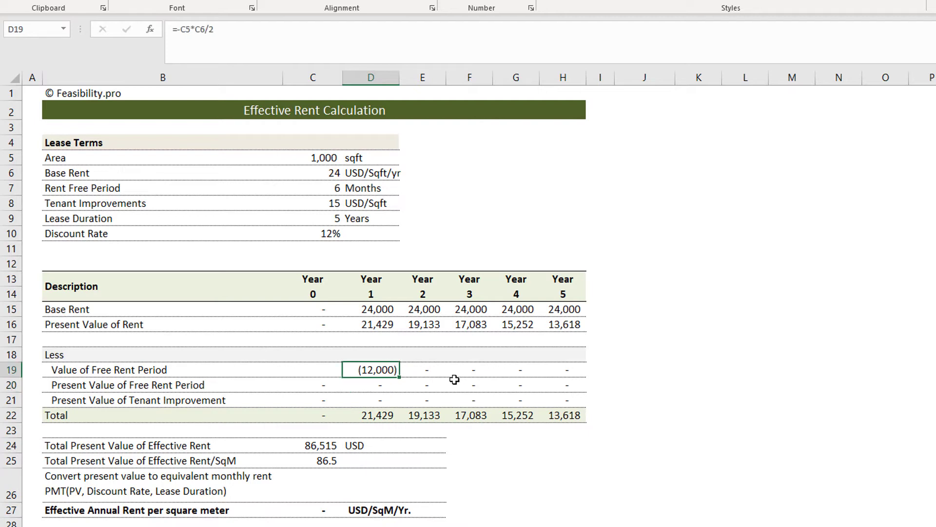
# Step: Discount the Year 1 free rent value in D20 with the formula =D19/(1+C10)^D14
pyautogui.click(388, 385)
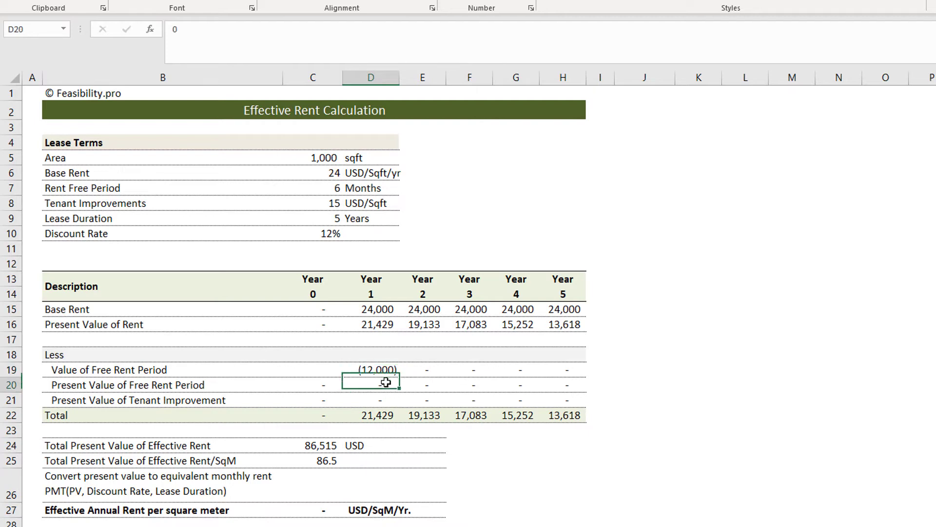
pyautogui.write('=')
pyautogui.press('Up')
pyautogui.write('/')
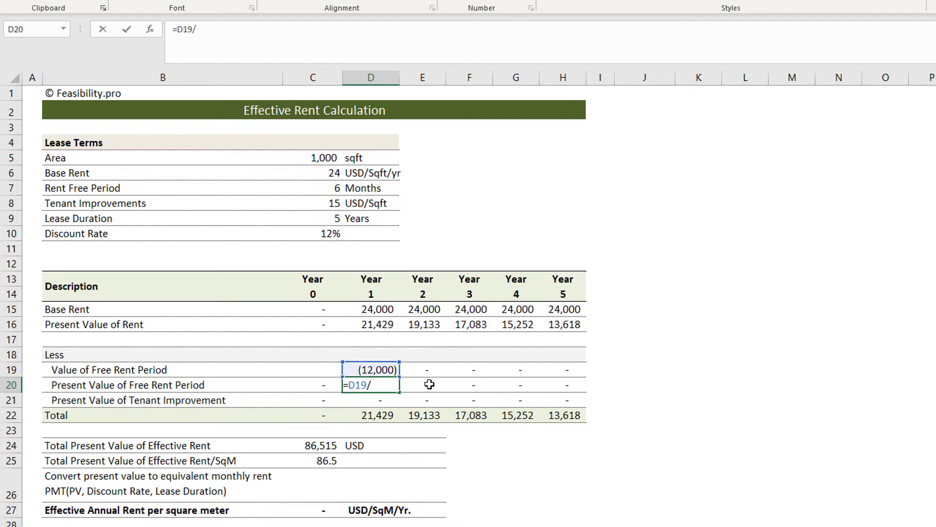
pyautogui.write('(1+')
pyautogui.click(326, 233)
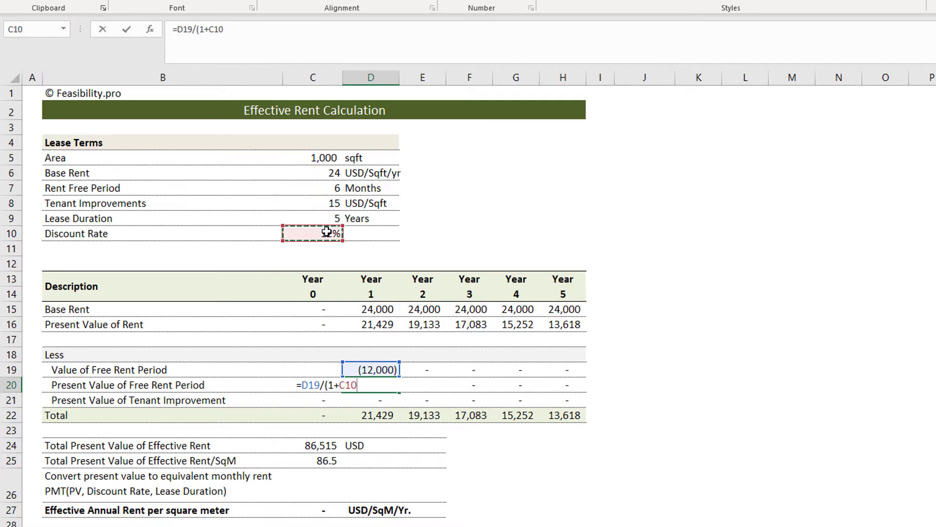
pyautogui.write(')^')
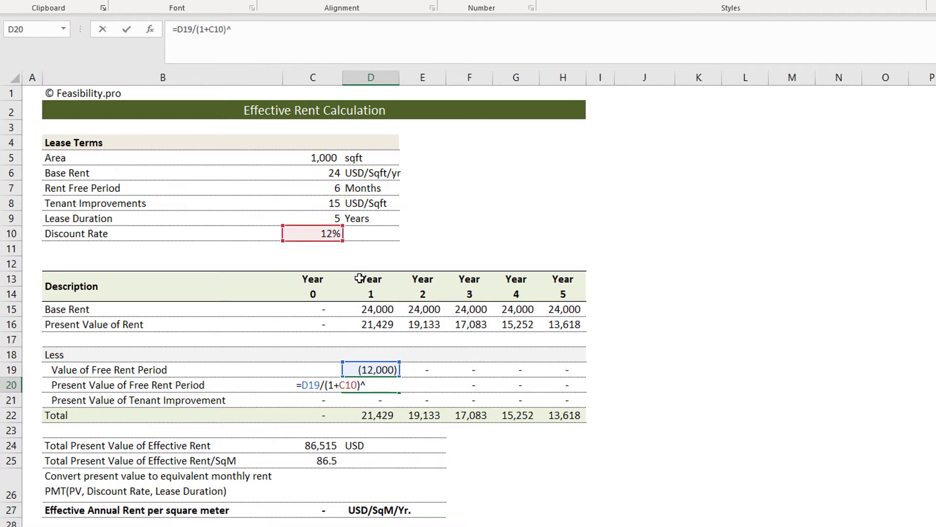
pyautogui.click(383, 296)
pyautogui.press('Return')
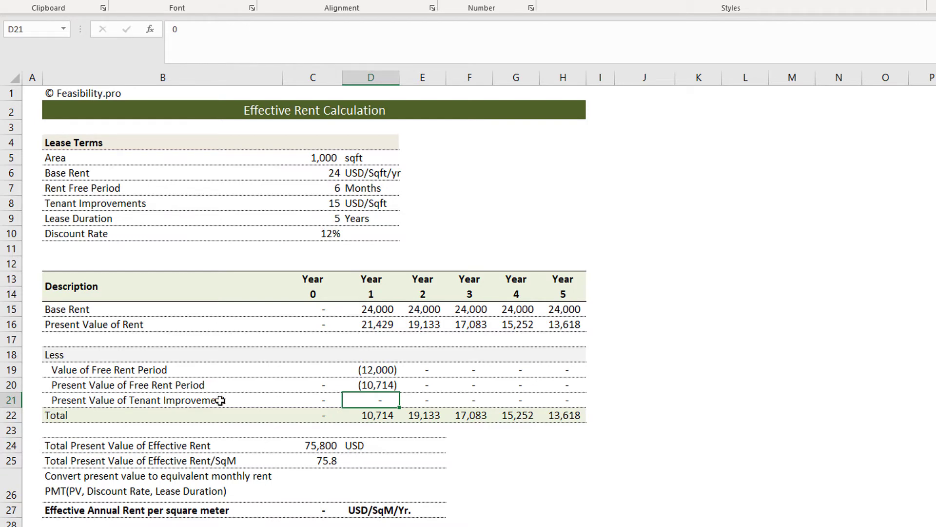
# Step: Enter the Year 0 Present Value of Tenant Improvement in C21 as a negative cost with =-C8*C5
pyautogui.click(323, 400)
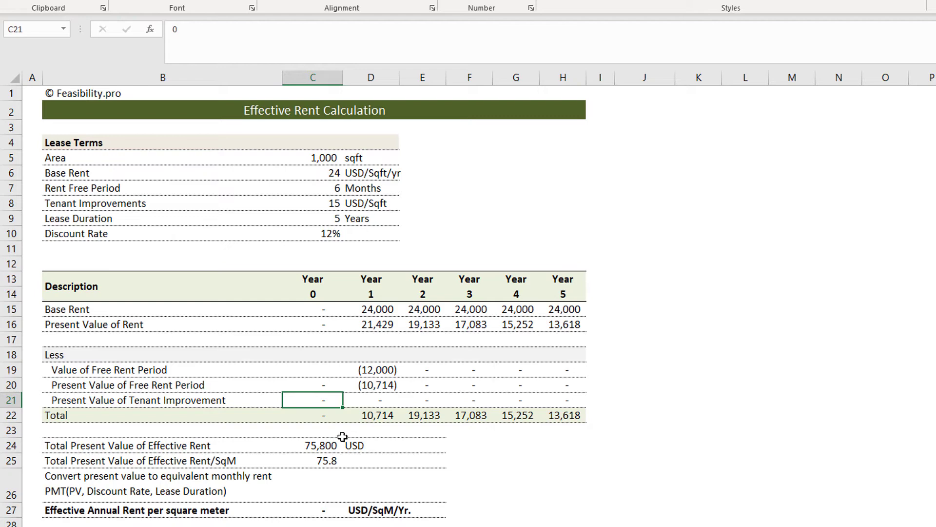
pyautogui.write('=-')
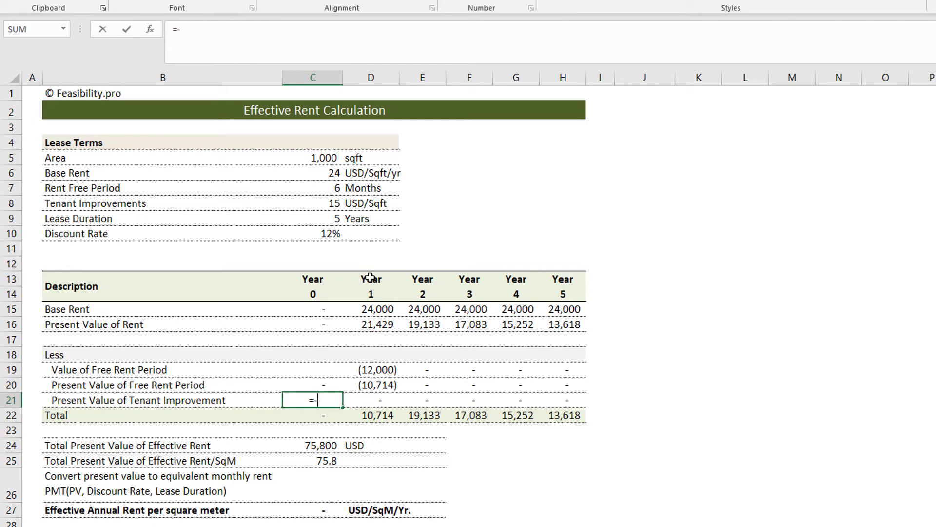
pyautogui.click(327, 207)
pyautogui.write('*')
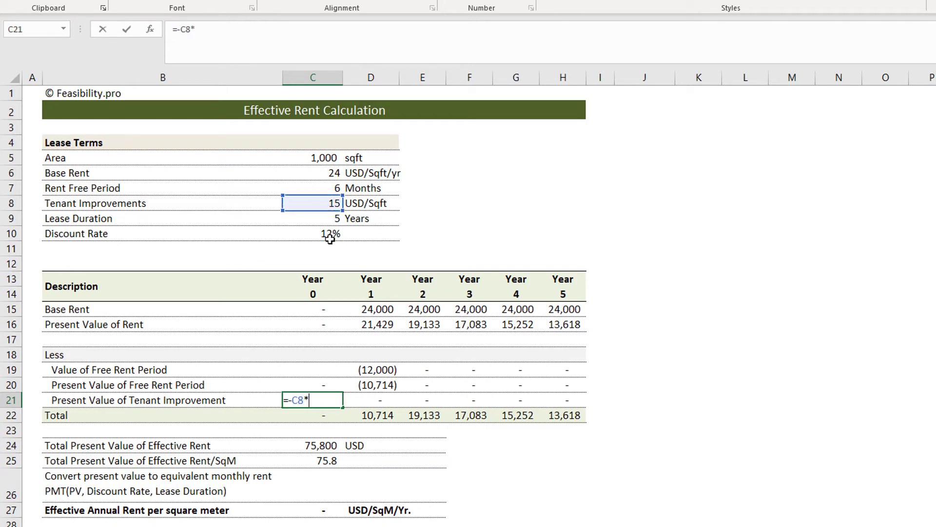
pyautogui.click(326, 158)
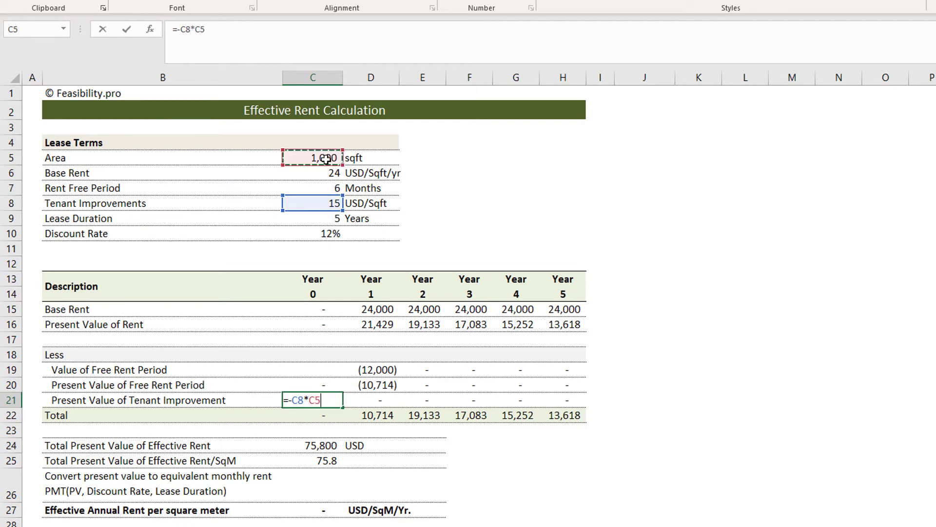
pyautogui.press('Return')
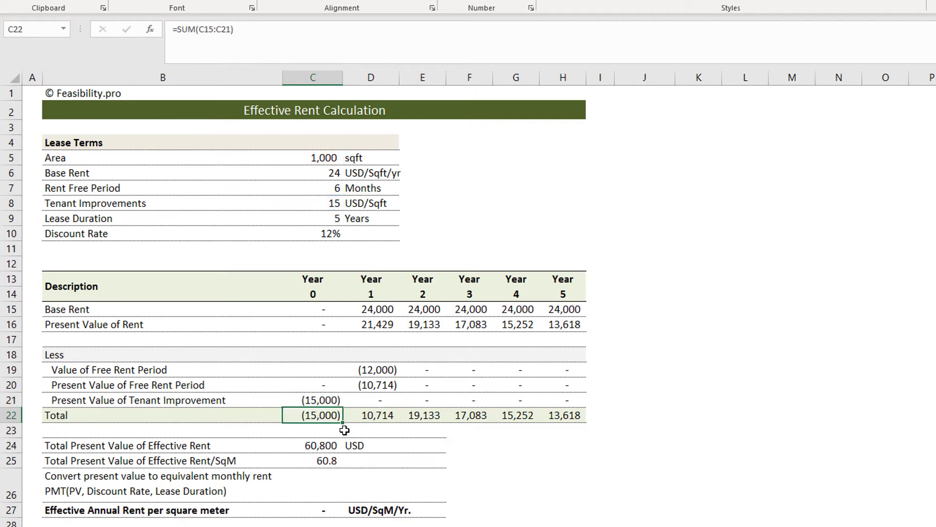
# Step: Review the tenant improvement formula in C21, the Total row, and the Total Present Value of Effective Rent formula in C24
pyautogui.doubleClick(337, 401)
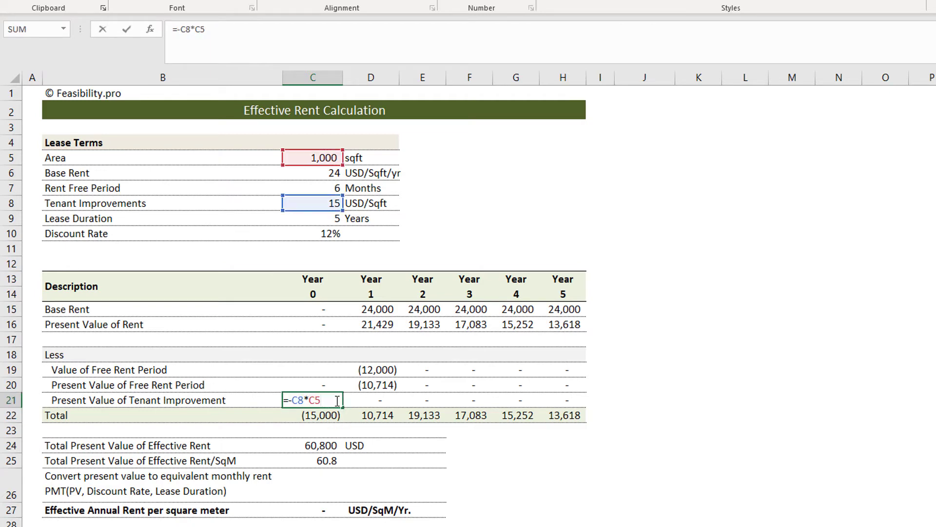
pyautogui.press('Escape')
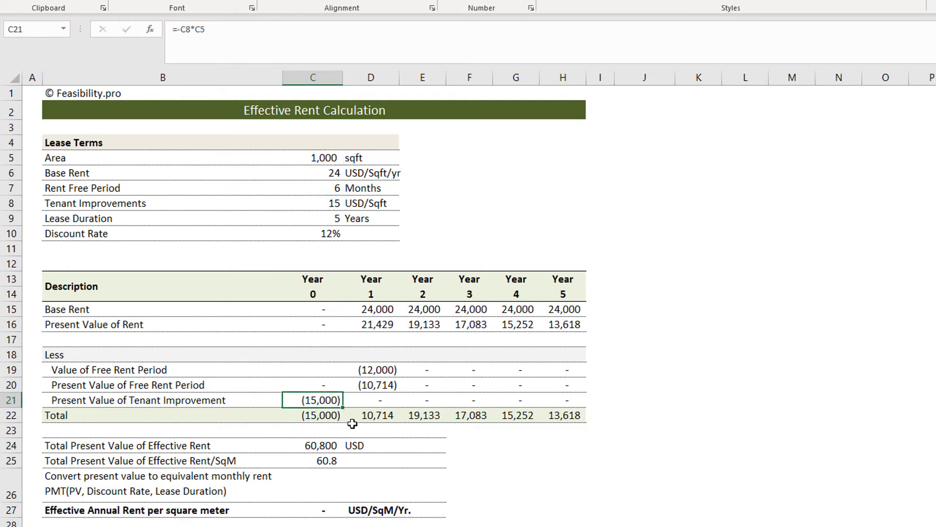
pyautogui.moveTo(327, 416); pyautogui.dragTo(566, 418)
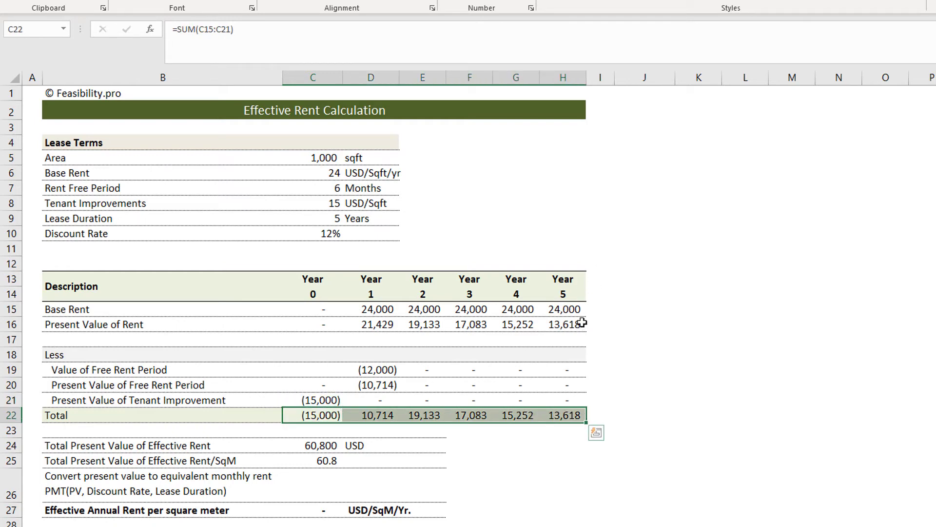
pyautogui.doubleClick(315, 445)
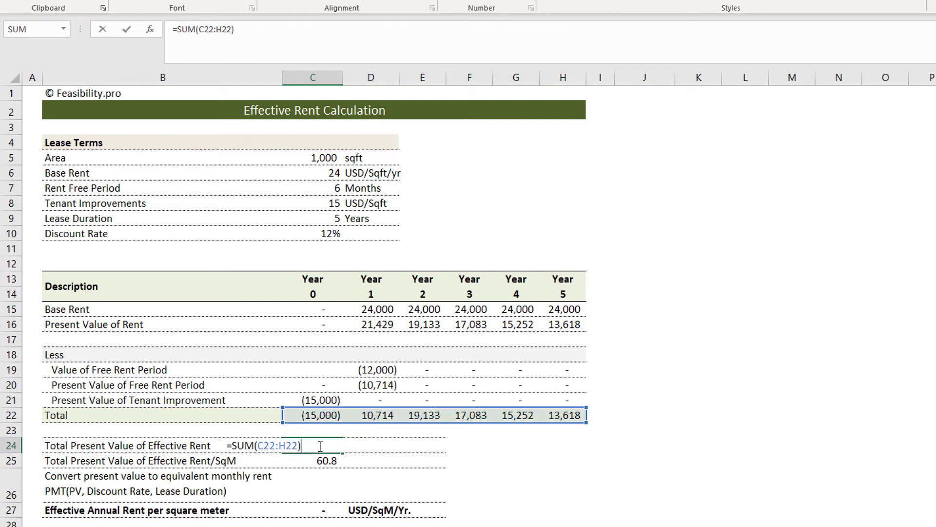
pyautogui.press('Escape')
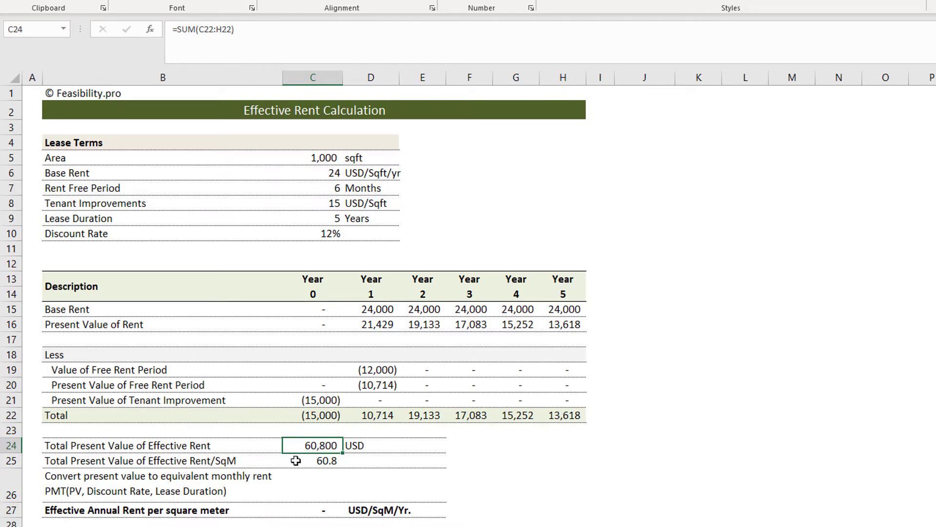
# Step: Change the B25 label to "Total Present Value of Effective Rent/Sqft" and check the per-area formula in C25
pyautogui.click(324, 462)
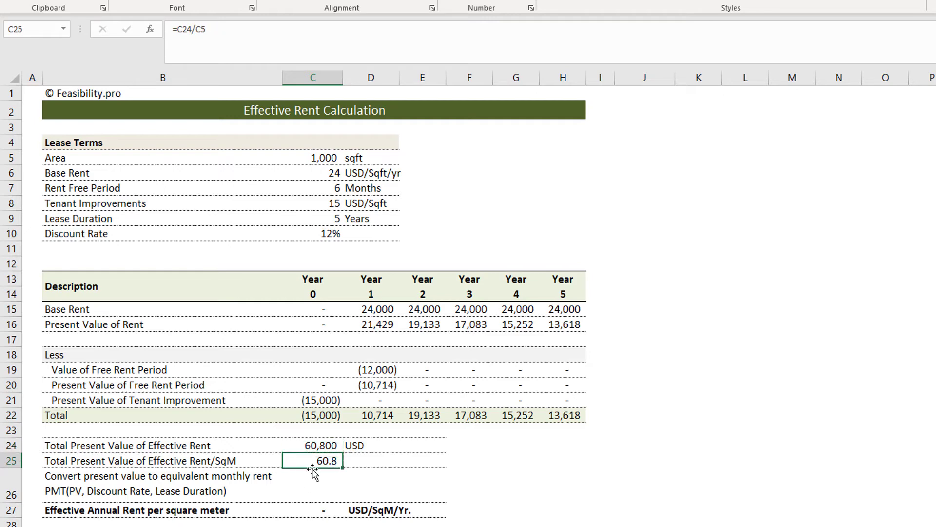
pyautogui.doubleClick(305, 460)
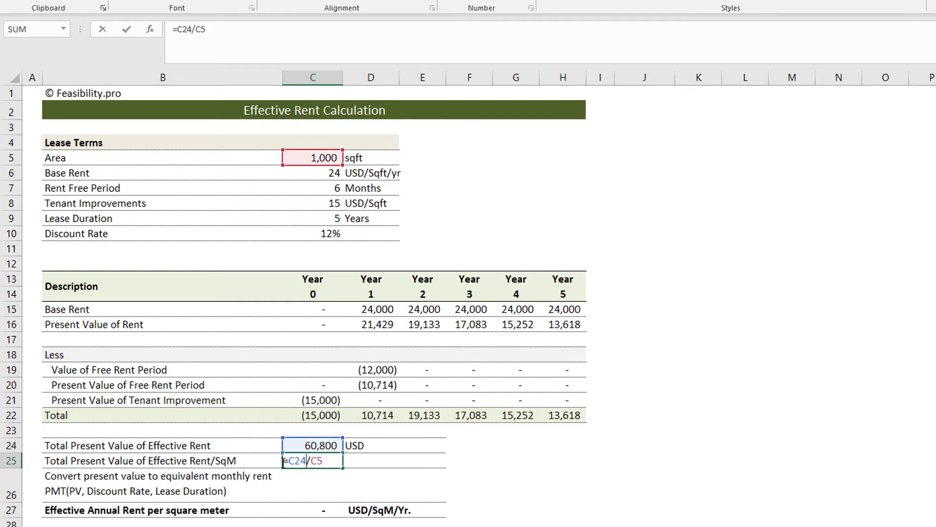
pyautogui.press('Escape')
pyautogui.doubleClick(250, 460)
pyautogui.press('BackSpace')
pyautogui.press('BackSpace')
pyautogui.write('qft')
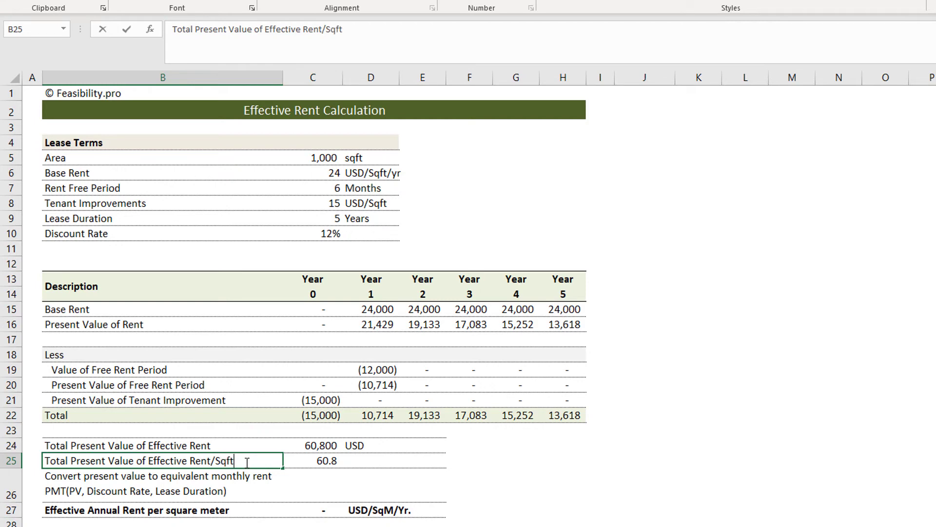
pyautogui.press('Return')
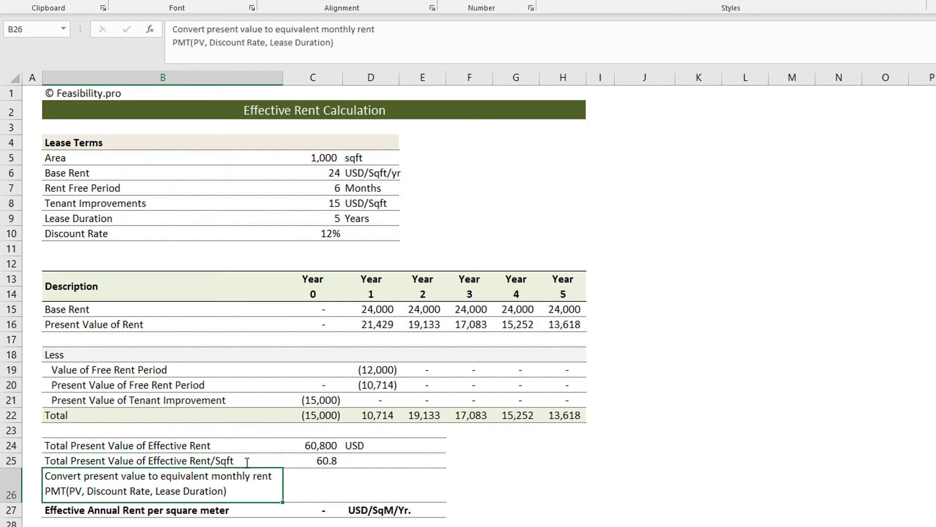
pyautogui.click(320, 460)
pyautogui.doubleClick(325, 460)
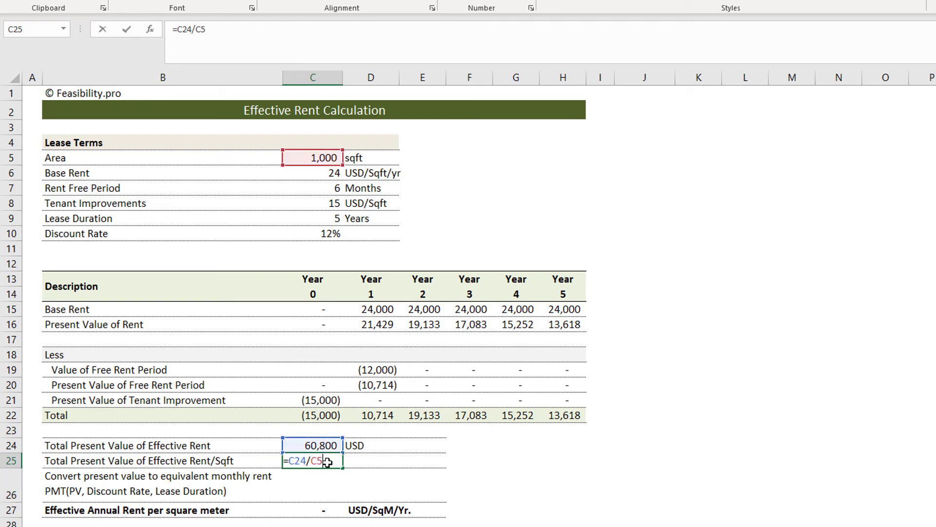
pyautogui.hotkey('ctrl', 'Return')
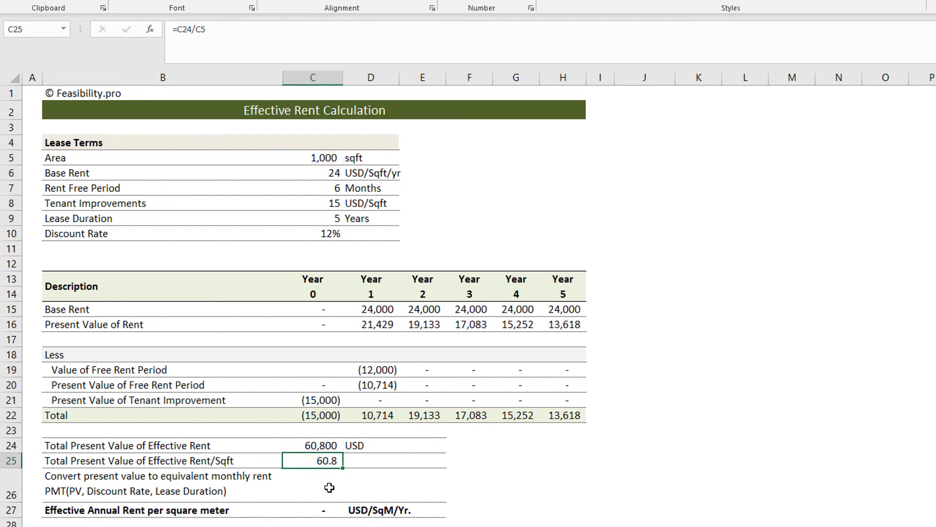
# Step: Calculate the equivalent rent payment in C26 from discount rate, lease duration and present value per sqft with =PMT(C10,C9,C25)
pyautogui.click(335, 482)
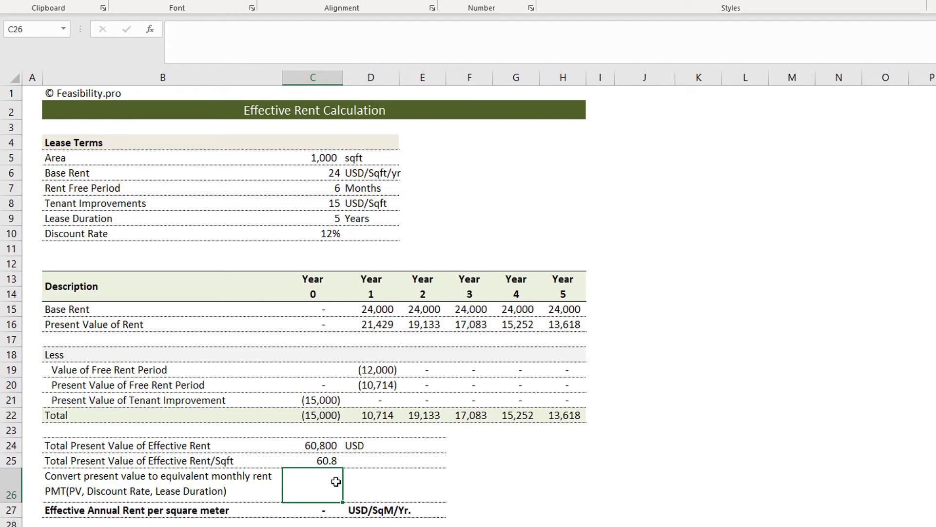
pyautogui.write('=pm')
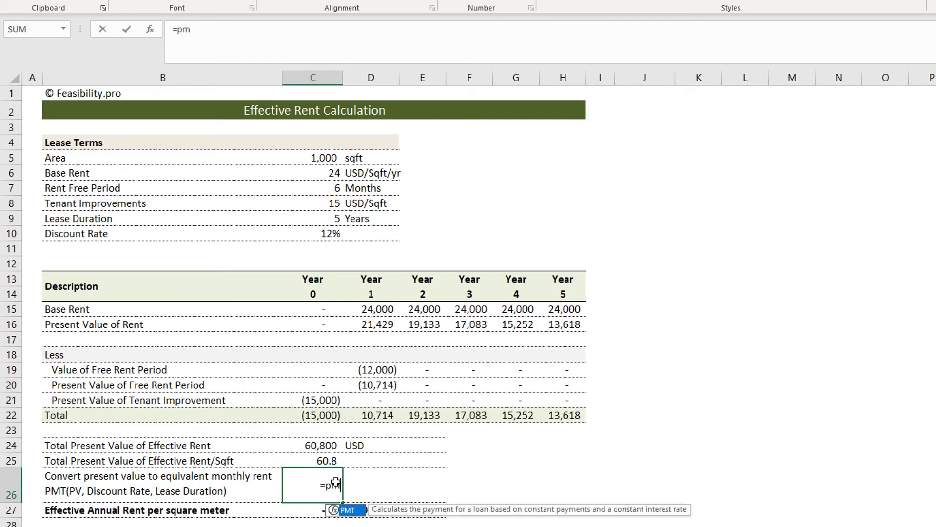
pyautogui.write('t(')
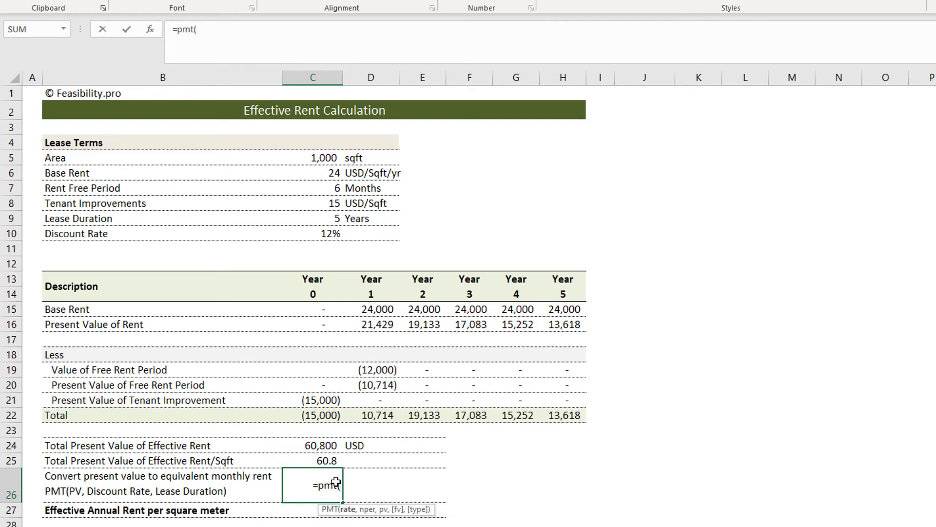
pyautogui.click(323, 235)
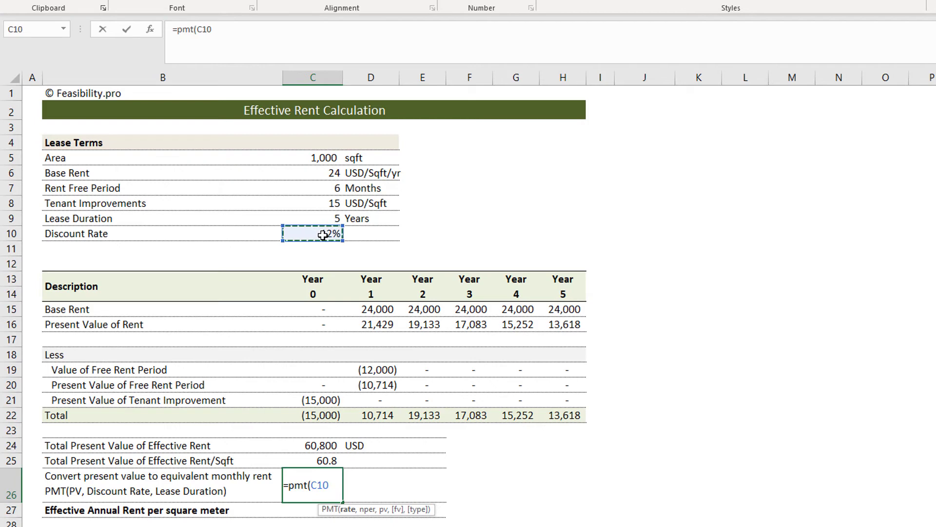
pyautogui.write(',')
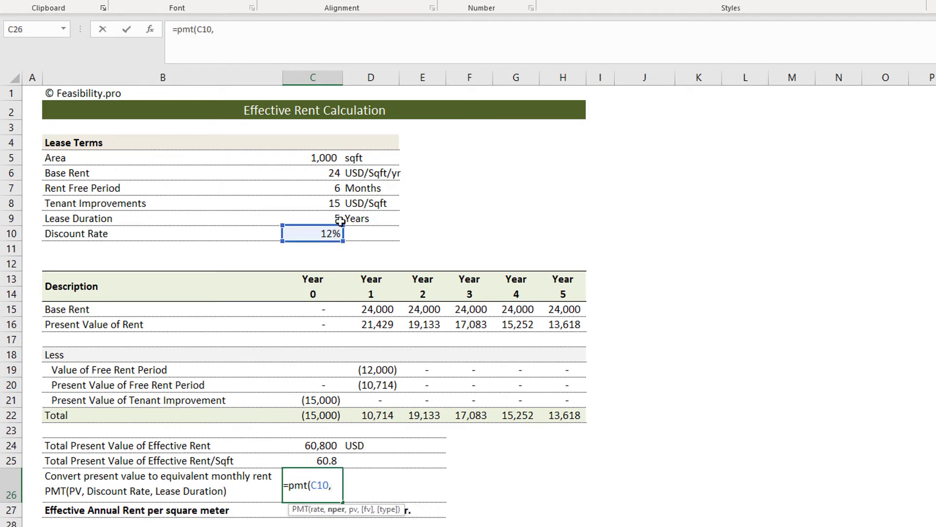
pyautogui.click(323, 220)
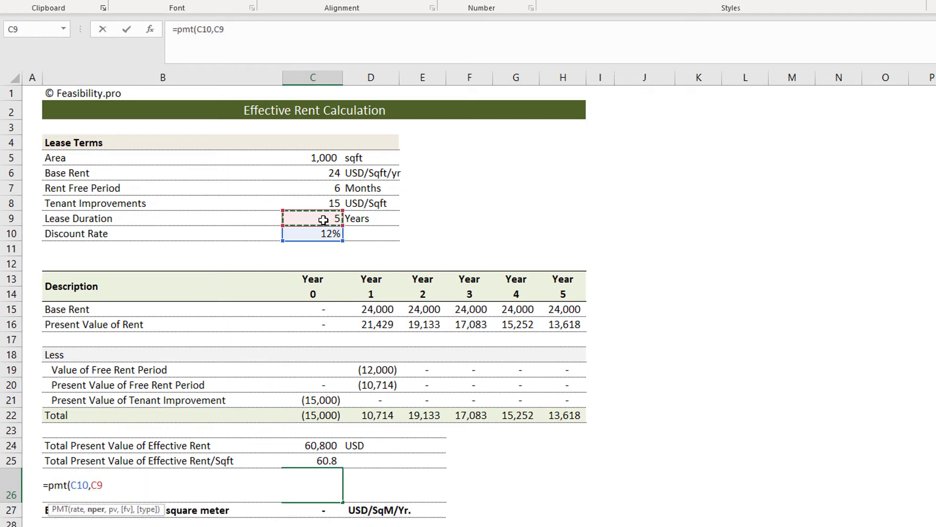
pyautogui.write(',')
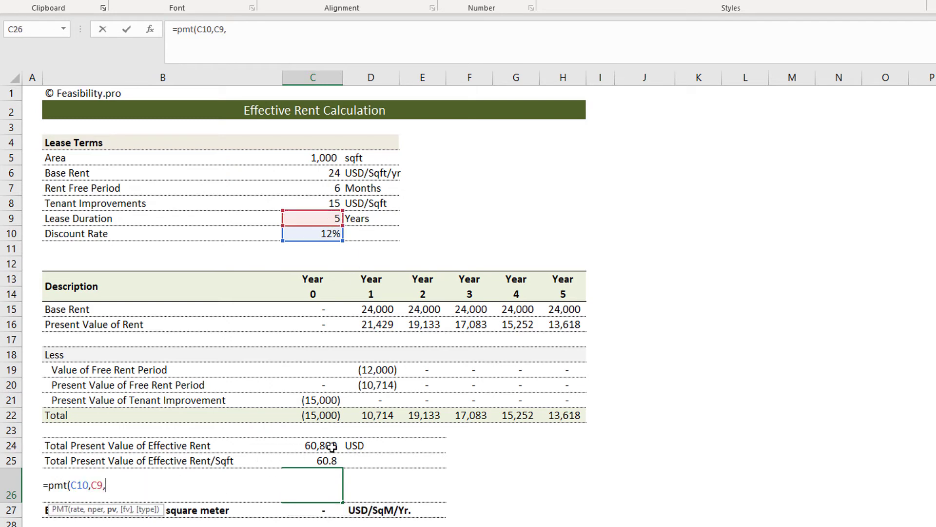
pyautogui.click(332, 458)
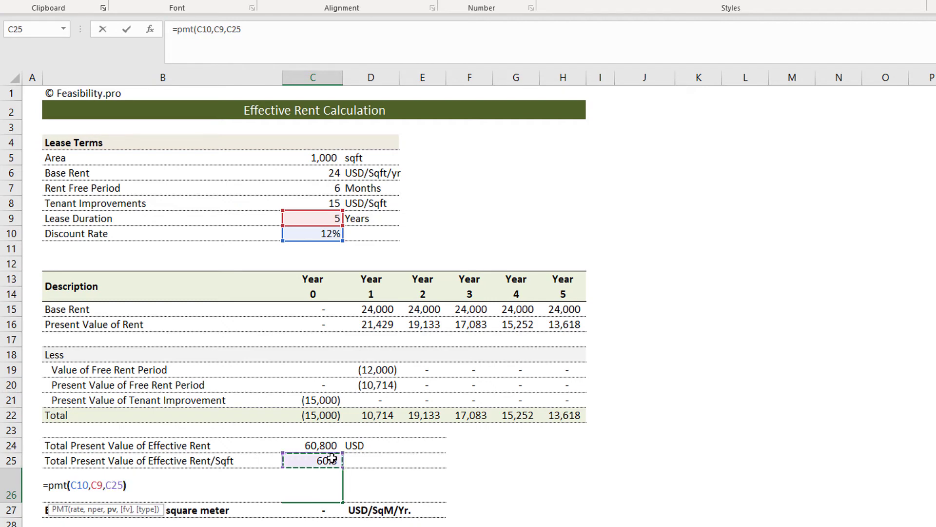
pyautogui.write(')')
pyautogui.press('Return')
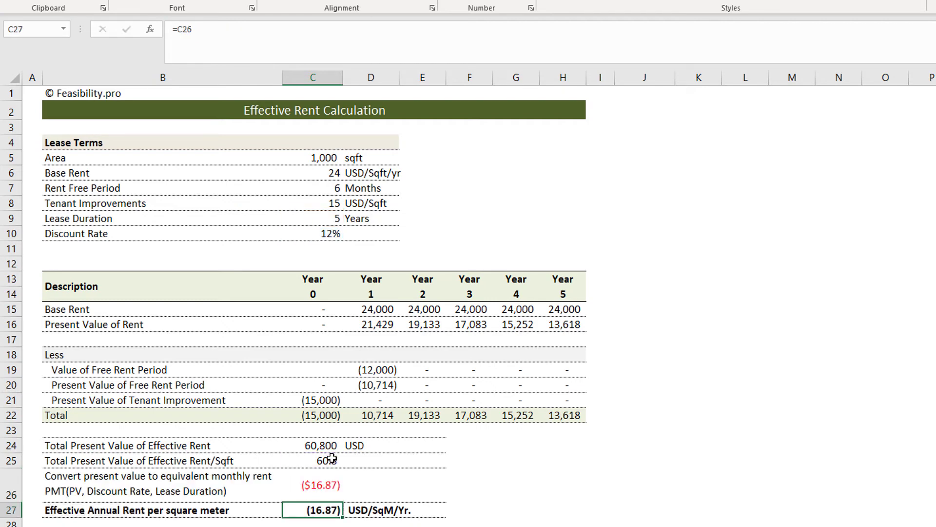
# Step: Reverse the sign of the payment formula in C26 by changing it to =-PMT(C10,C9,C25)
pyautogui.click(334, 486)
pyautogui.click(174, 33)
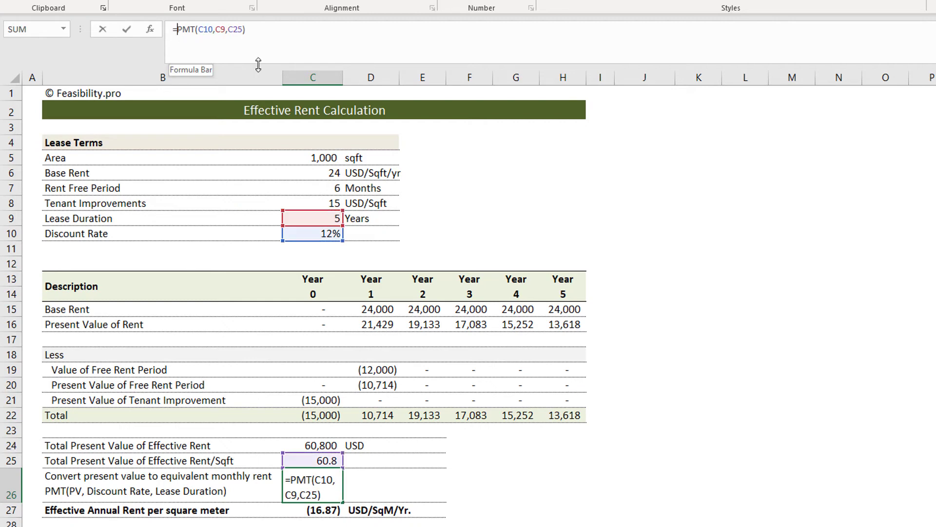
pyautogui.write('-')
pyautogui.press('Return')
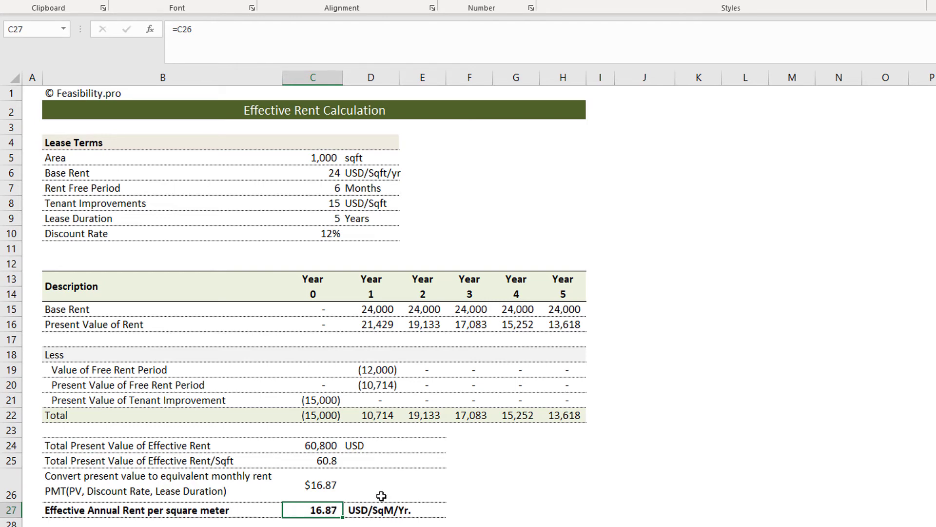
# Step: Review the present value per sqft in C25, the payment formula in C26, the Total row C22:H22, and the effective annual rent in C27
pyautogui.click(335, 483)
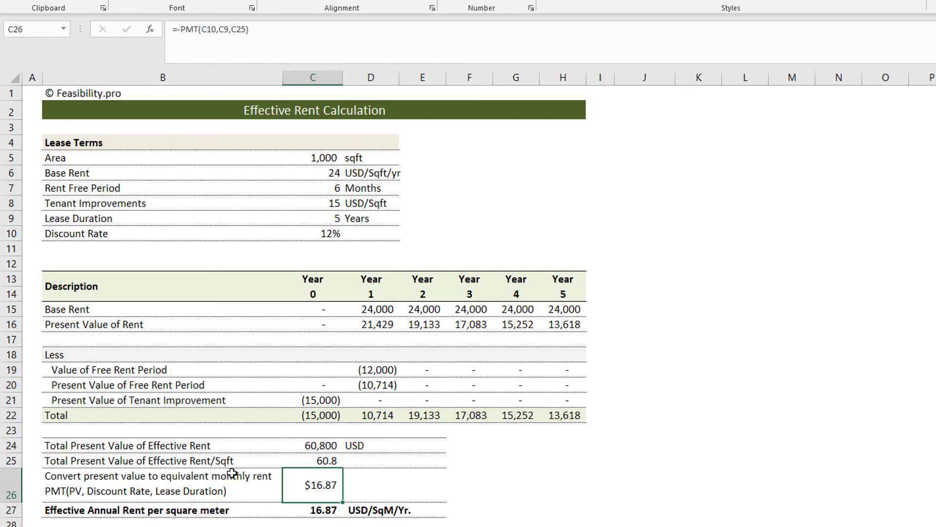
pyautogui.click(334, 460)
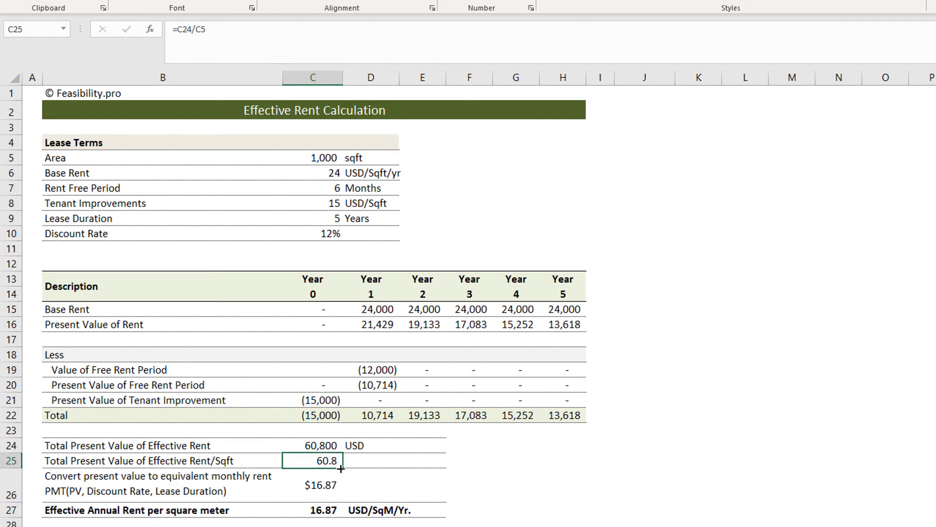
pyautogui.click(210, 485)
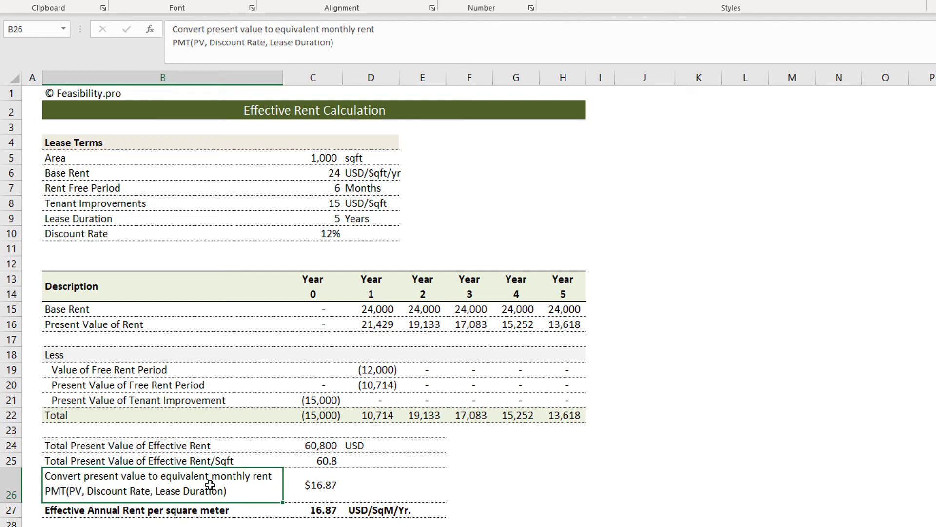
pyautogui.click(323, 459)
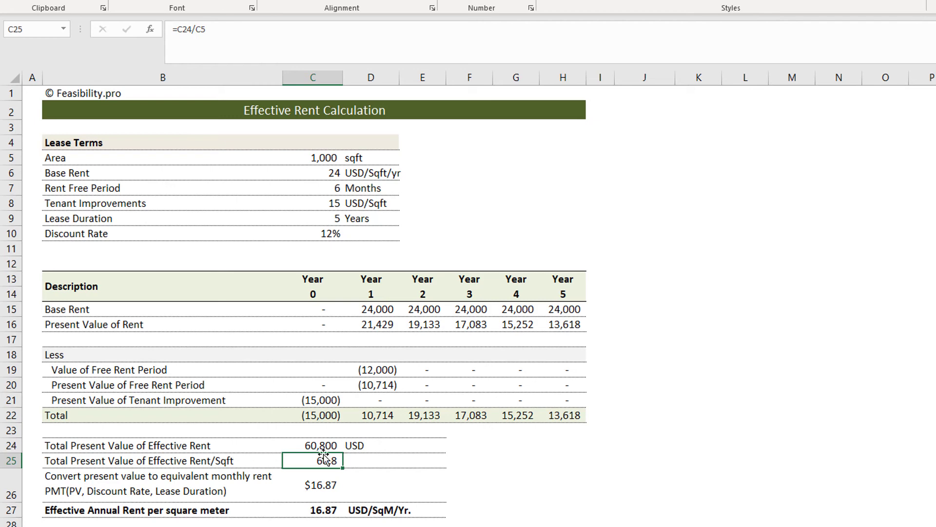
pyautogui.click(325, 478)
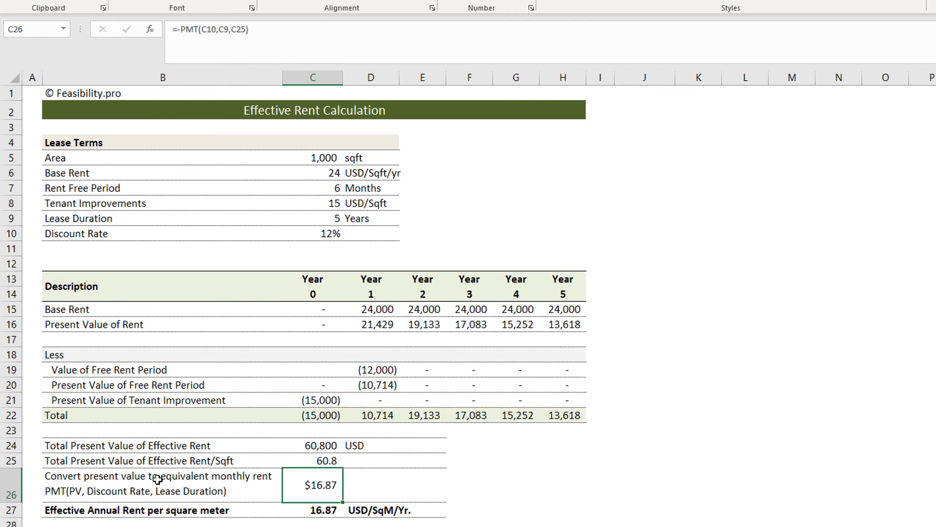
pyautogui.click(325, 459)
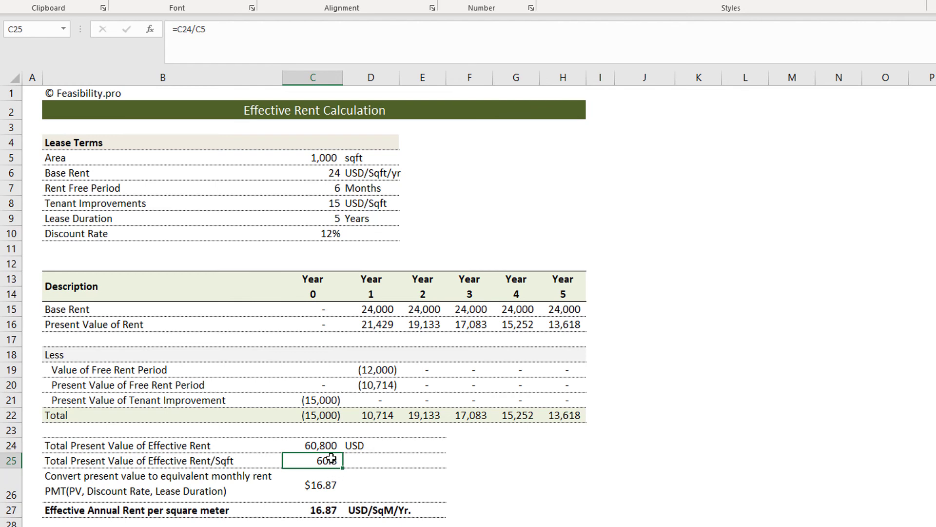
pyautogui.moveTo(326, 417); pyautogui.dragTo(572, 416)
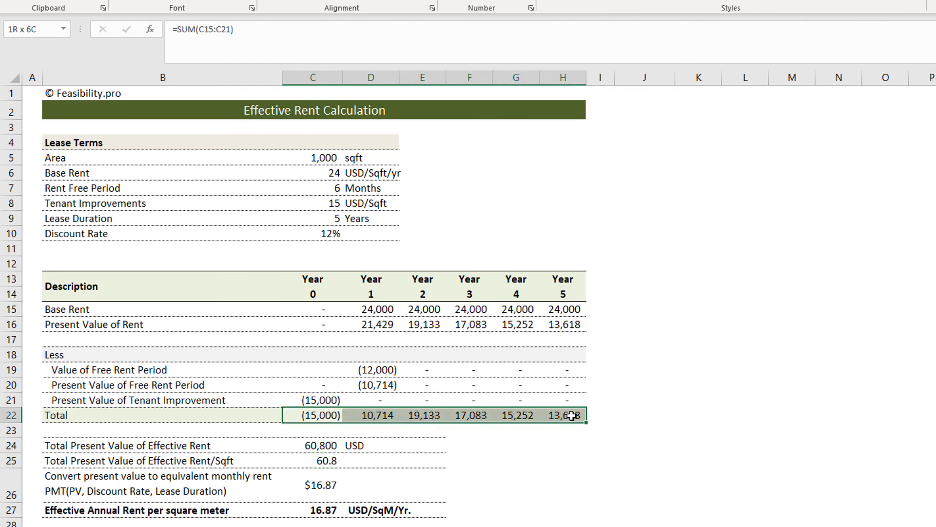
pyautogui.click(339, 485)
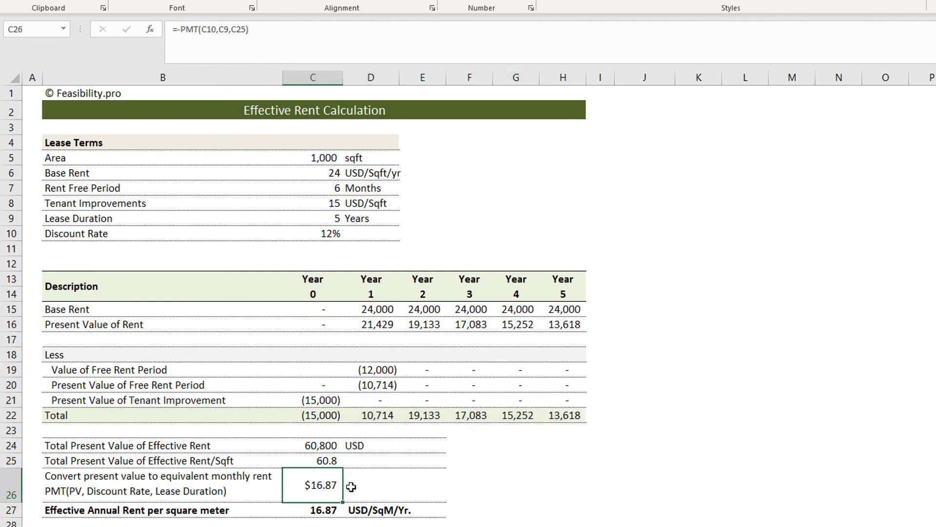
pyautogui.click(325, 464)
pyautogui.click(334, 489)
pyautogui.click(334, 511)
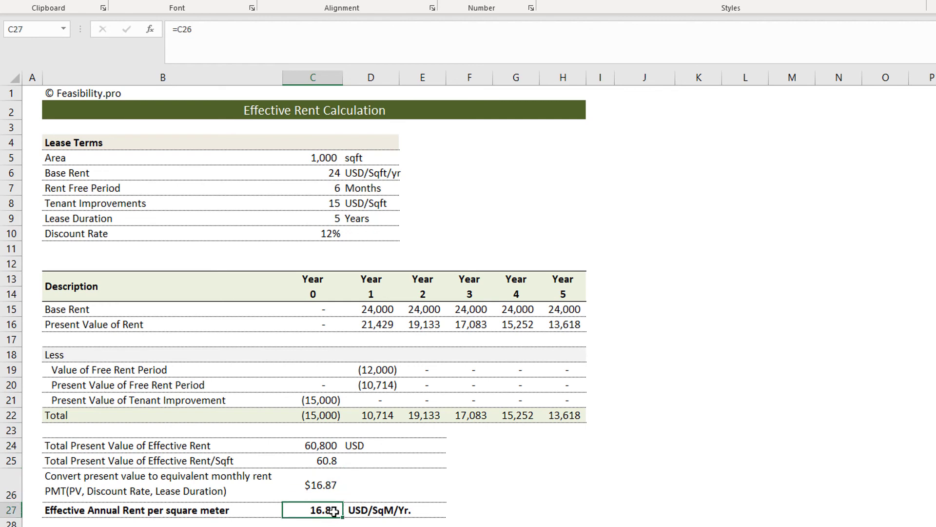
pyautogui.click(628, 478)
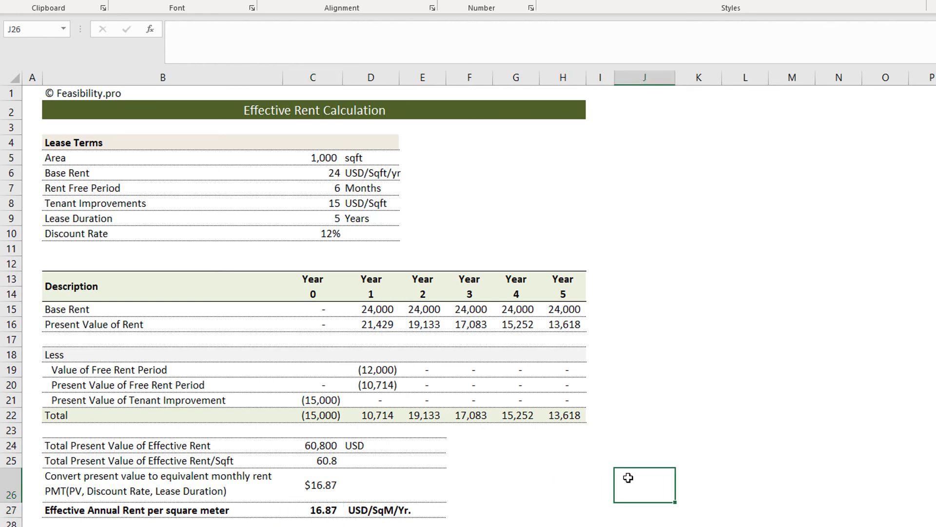
pyautogui.click(324, 511)
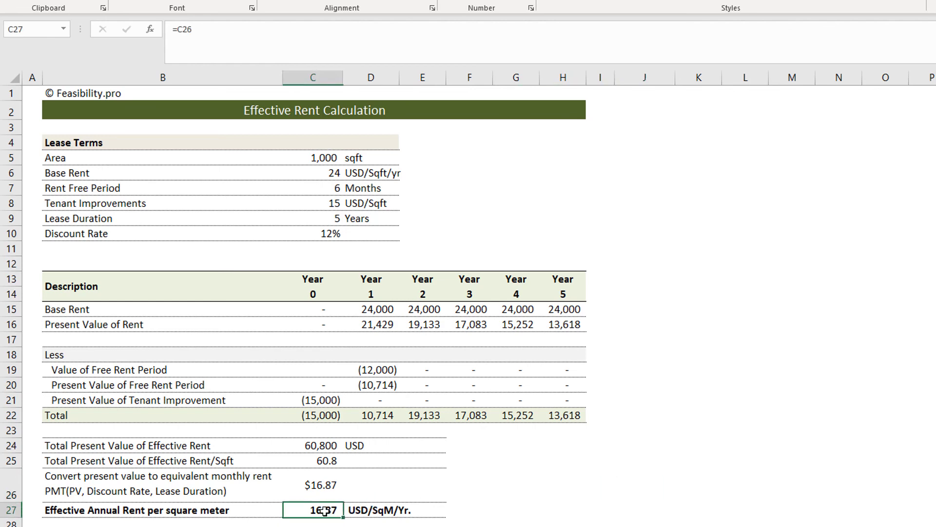
# Step: Change the effective annual rent unit in D27 to USD/Sqft/Yr
pyautogui.click(389, 512)
pyautogui.click(209, 29)
pyautogui.press('BackSpace')
pyautogui.write('ft')
pyautogui.press('Return')
# Step: Change the row label in B27 to "Effective Annual Rent per square ft"
pyautogui.click(222, 511)
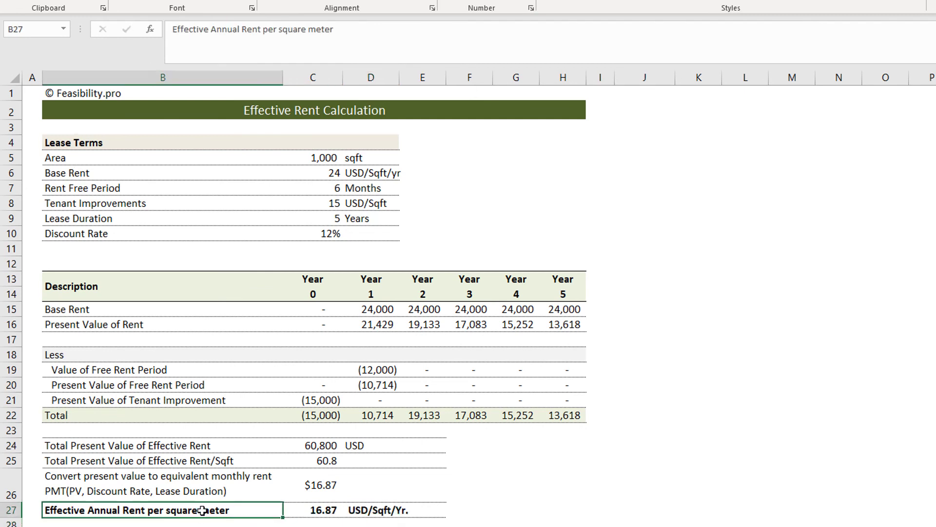
pyautogui.doubleClick(222, 511)
pyautogui.write('ft')
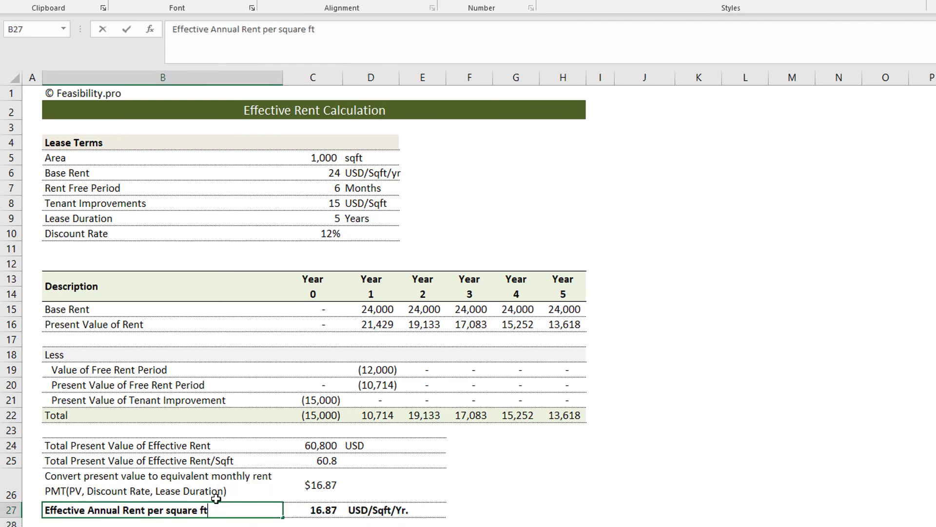
pyautogui.press('Return')
pyautogui.click(371, 510)
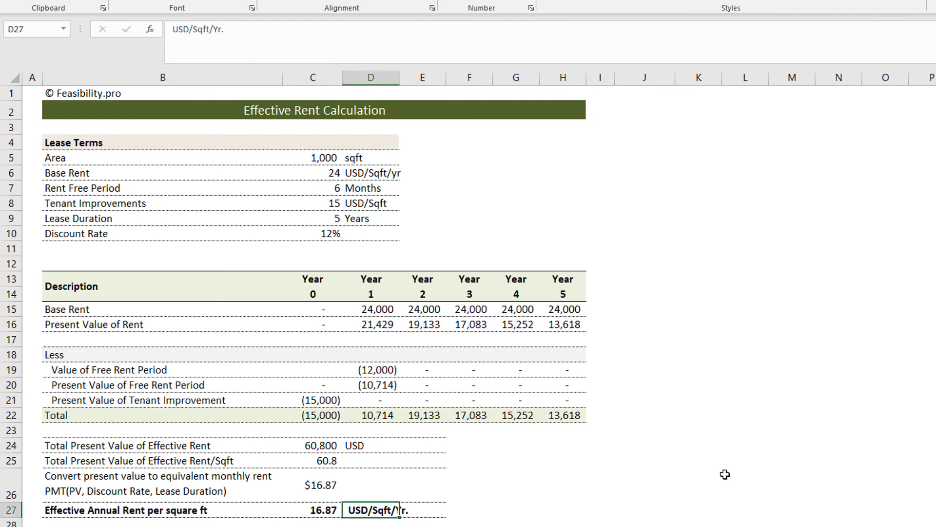